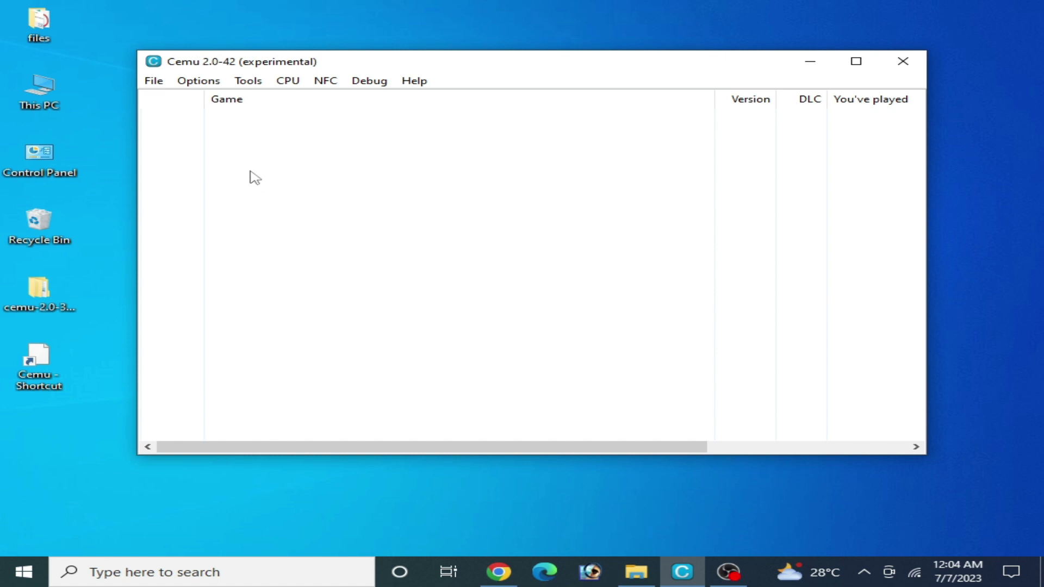
# Step: In General settings' Graphics tab, choose Vulkan, NVIDIA GeForce GTX 750, and Async shader compile
pyautogui.click(205, 80)
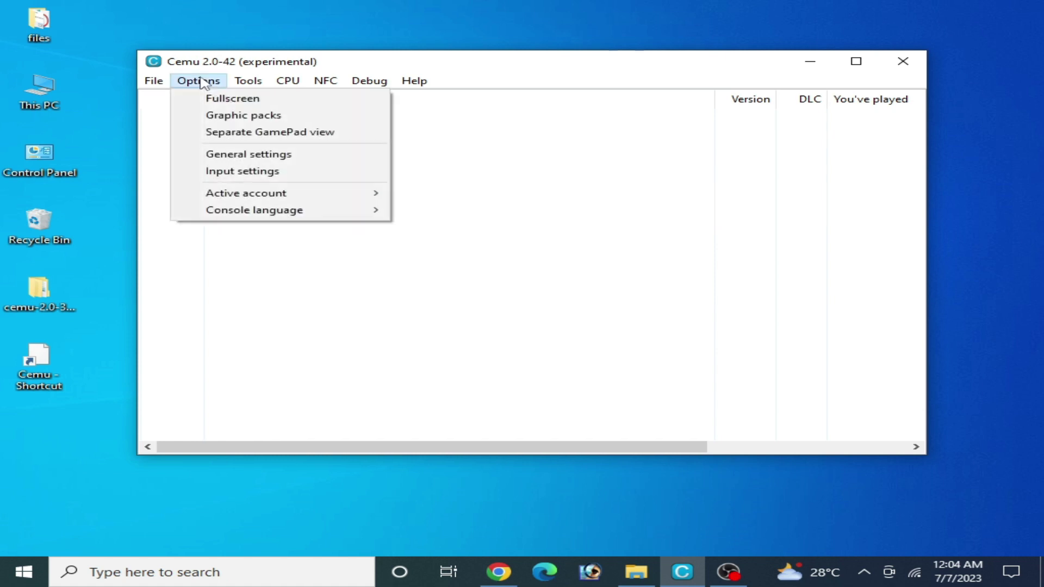
pyautogui.click(231, 157)
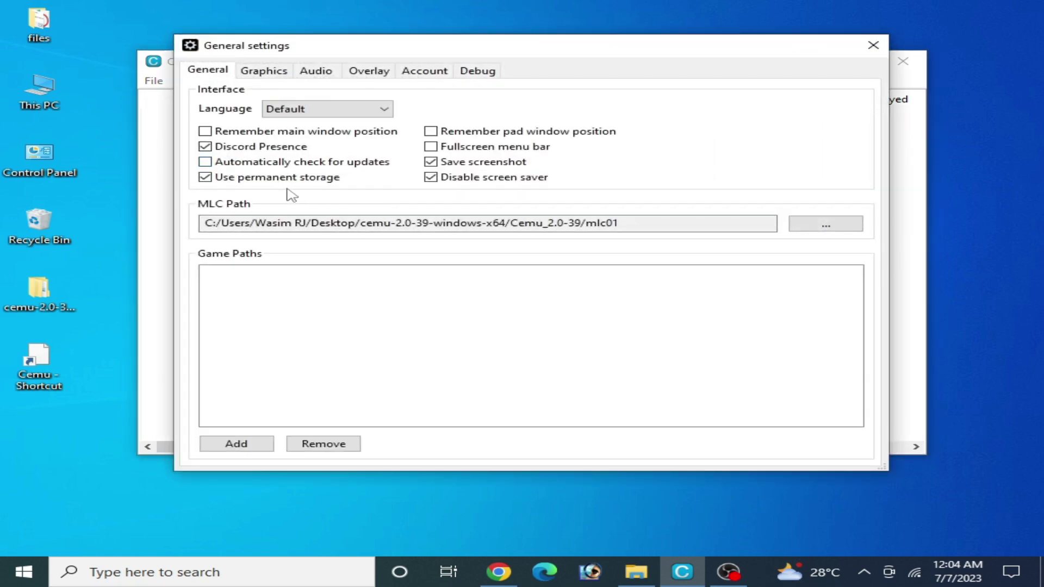
pyautogui.click(274, 78)
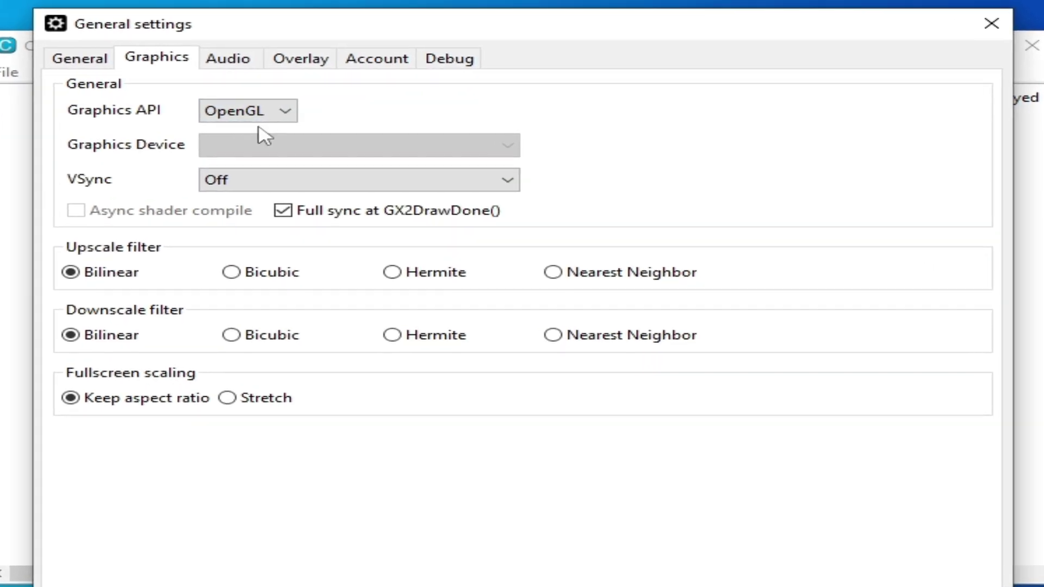
pyautogui.click(260, 115)
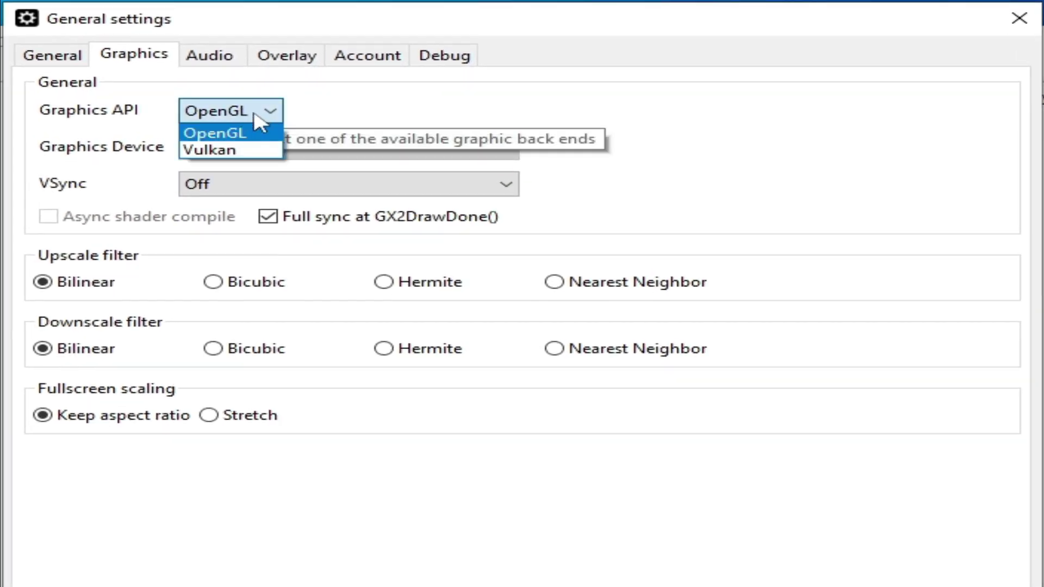
pyautogui.click(220, 151)
pyautogui.click(277, 155)
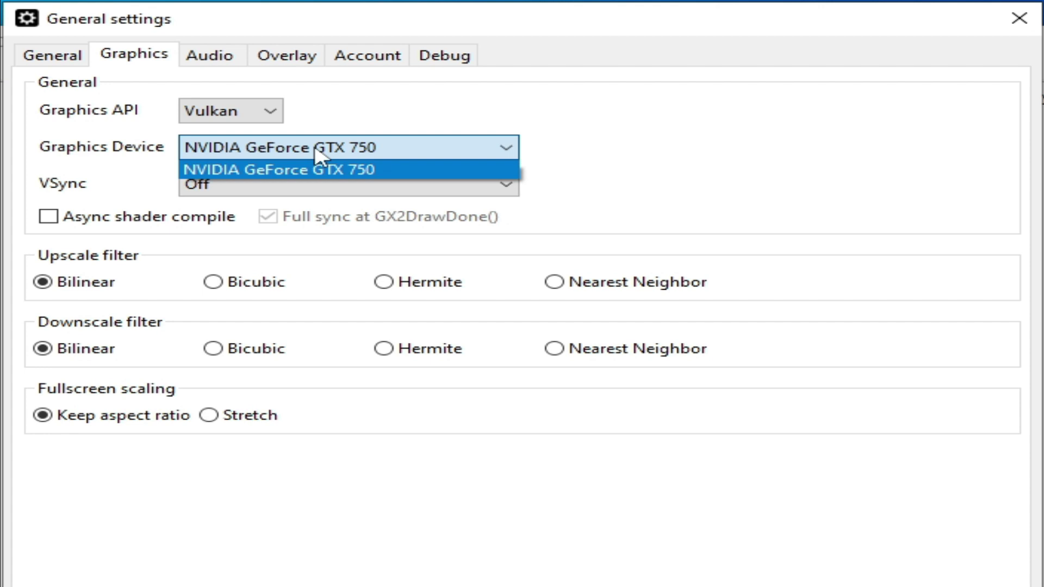
pyautogui.click(263, 146)
pyautogui.moveTo(36, 224)
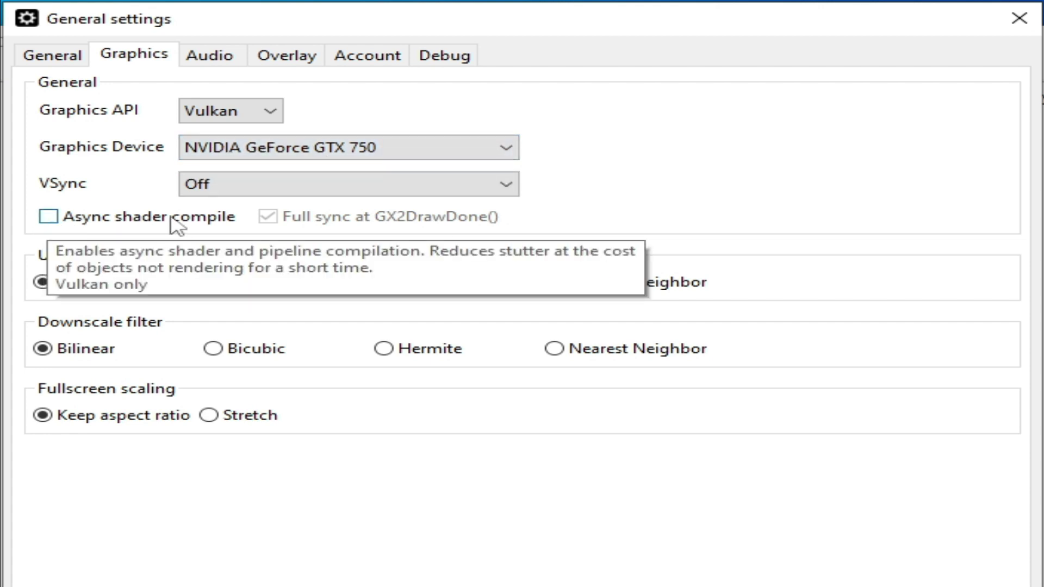
pyautogui.click(57, 220)
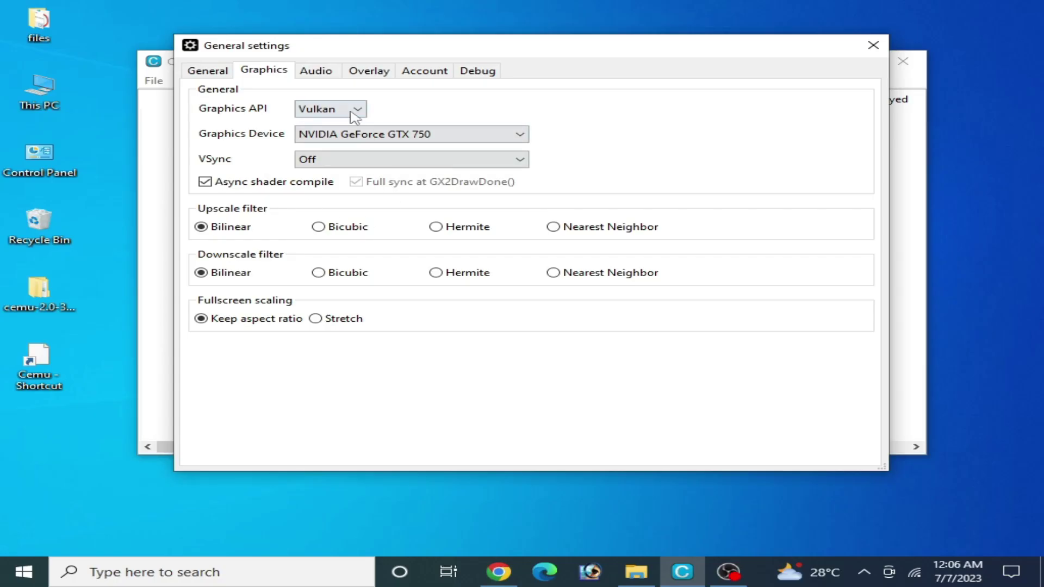
pyautogui.click(874, 45)
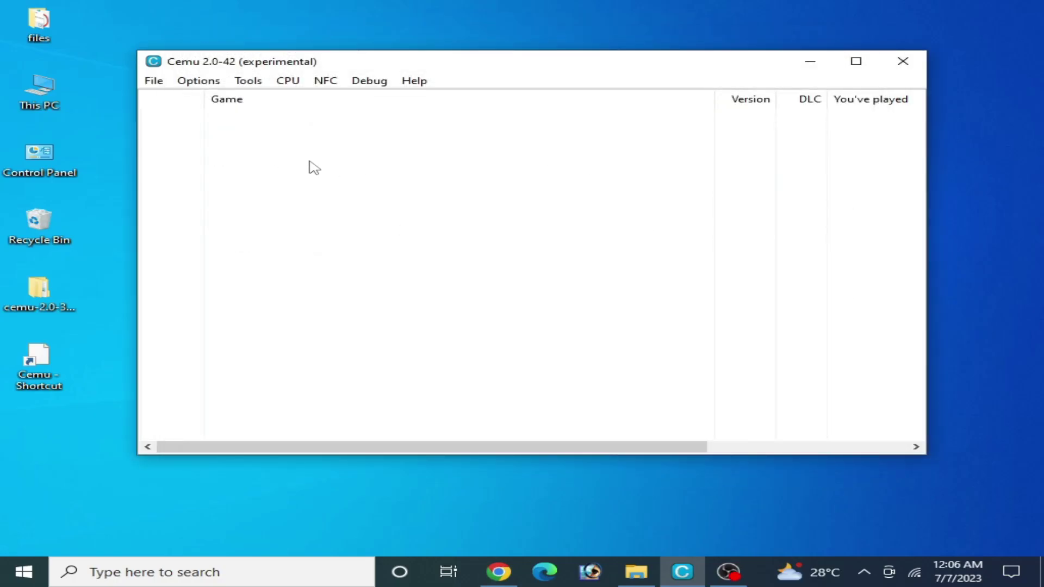
# Step: Enable the Breath of the Wild Graphics pack, keeping its 16:9 aspect ratio
pyautogui.click(207, 86)
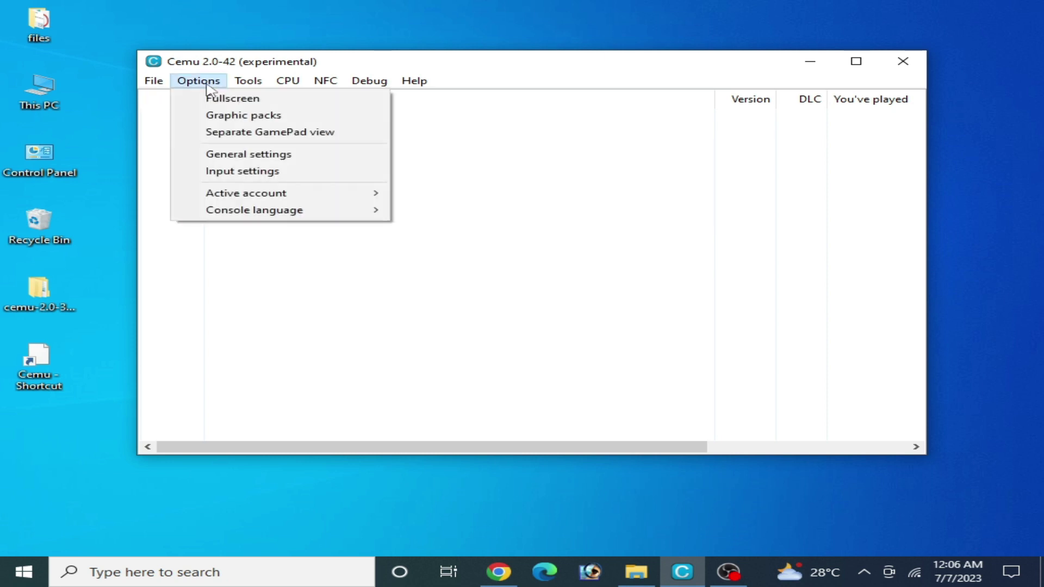
pyautogui.click(238, 120)
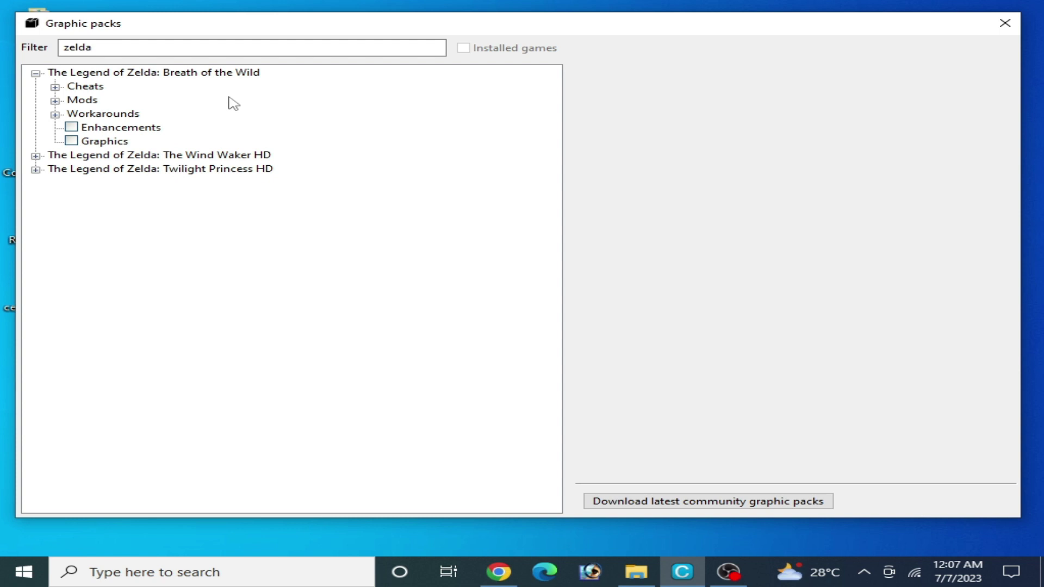
pyautogui.click(72, 141)
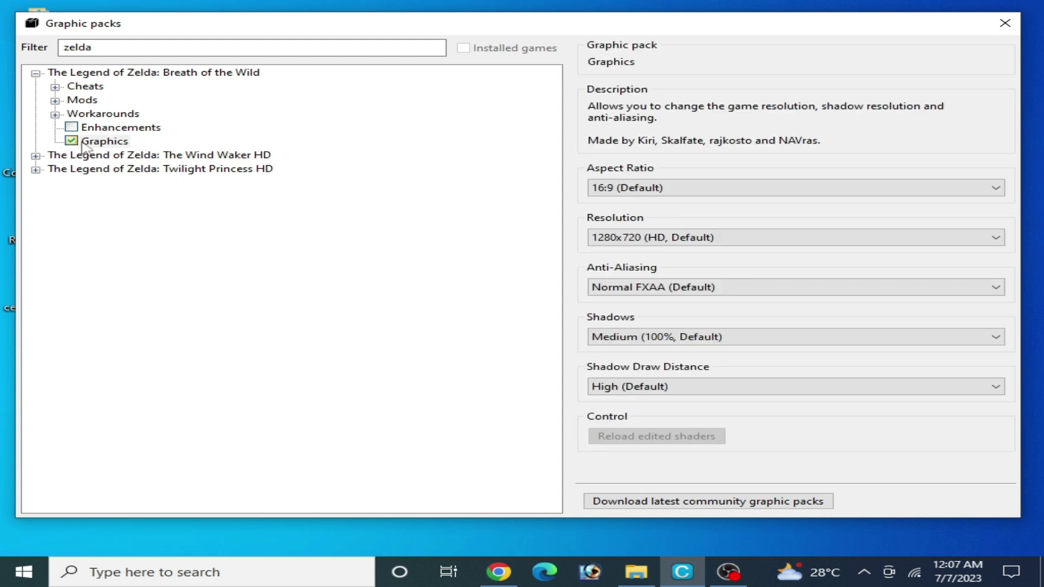
pyautogui.click(625, 188)
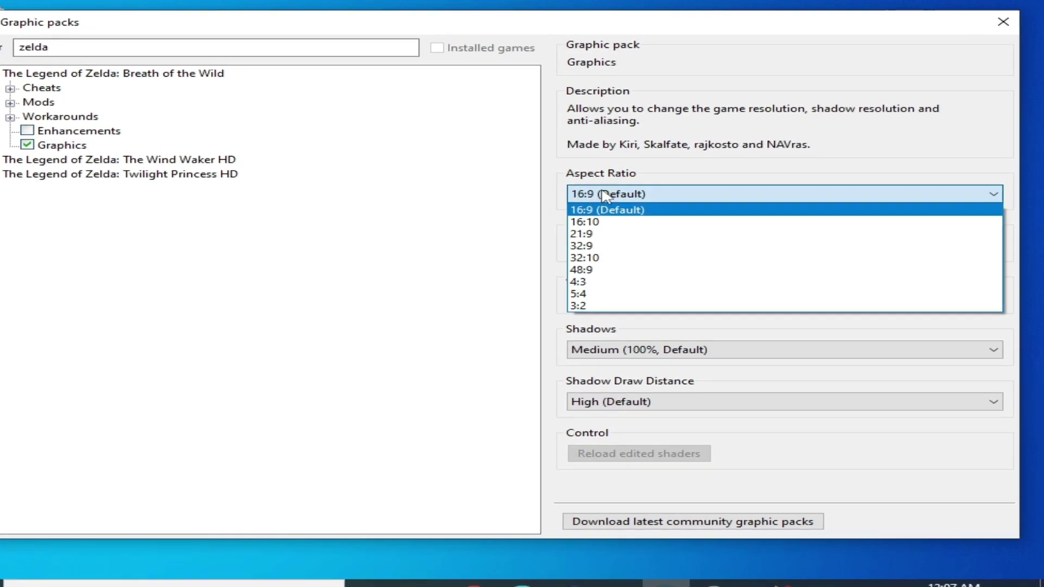
pyautogui.click(620, 215)
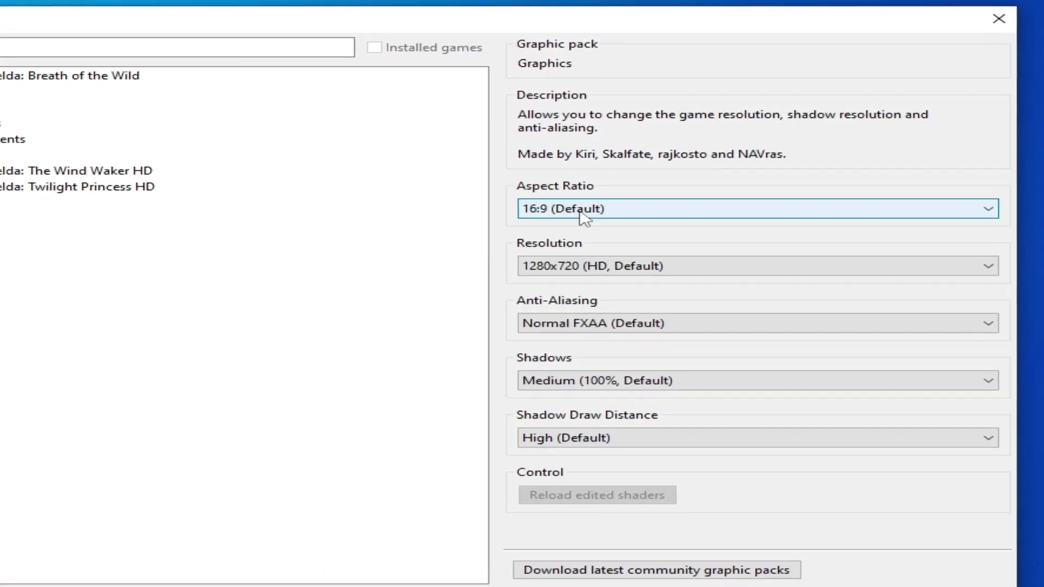
pyautogui.click(570, 220)
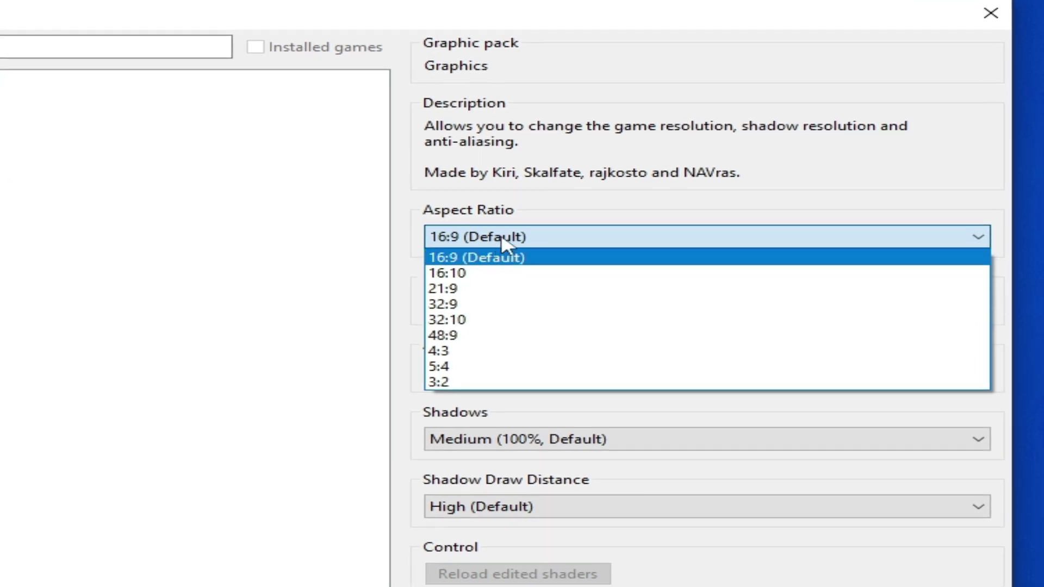
pyautogui.click(502, 239)
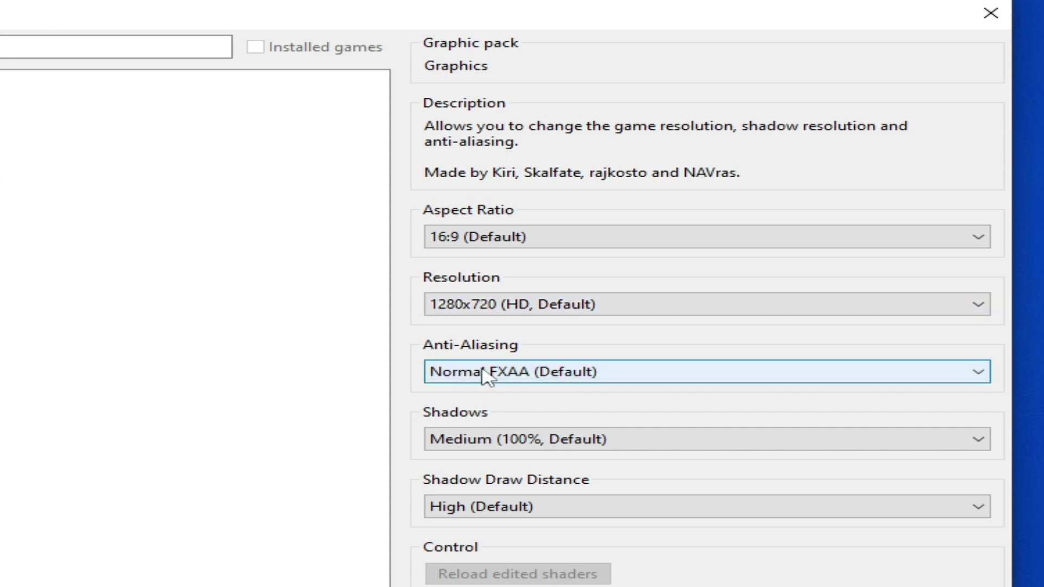
# Step: Choose Ultra (300%) shadows and Very High shadow draw distance, then move the window left
pyautogui.click(478, 447)
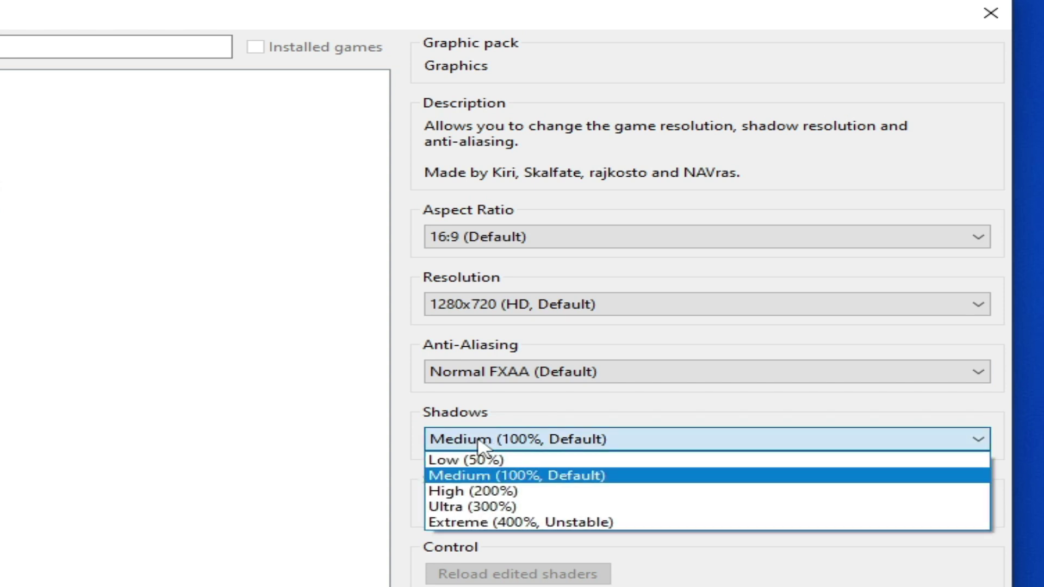
pyautogui.click(457, 506)
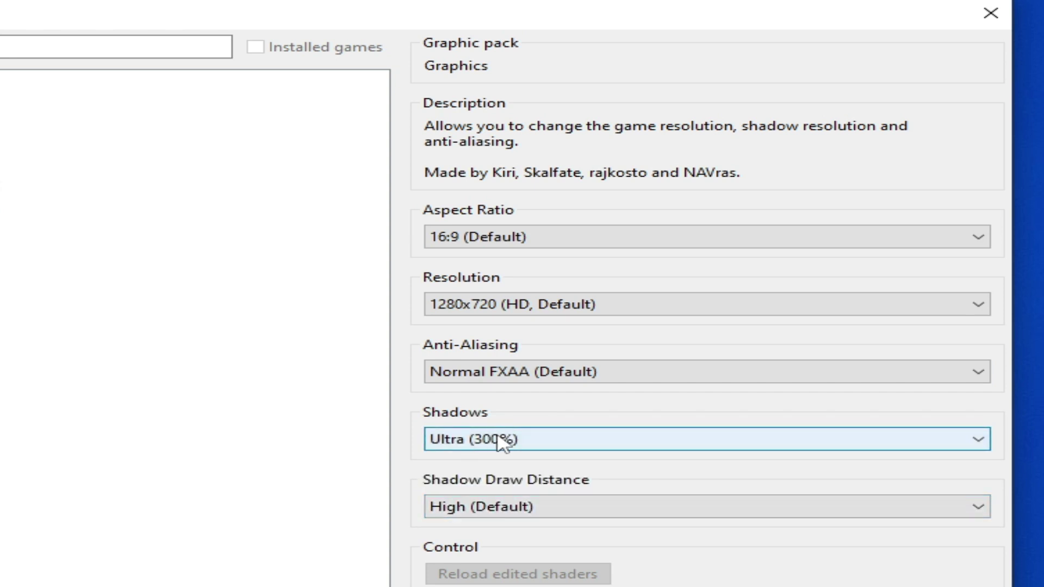
pyautogui.click(481, 512)
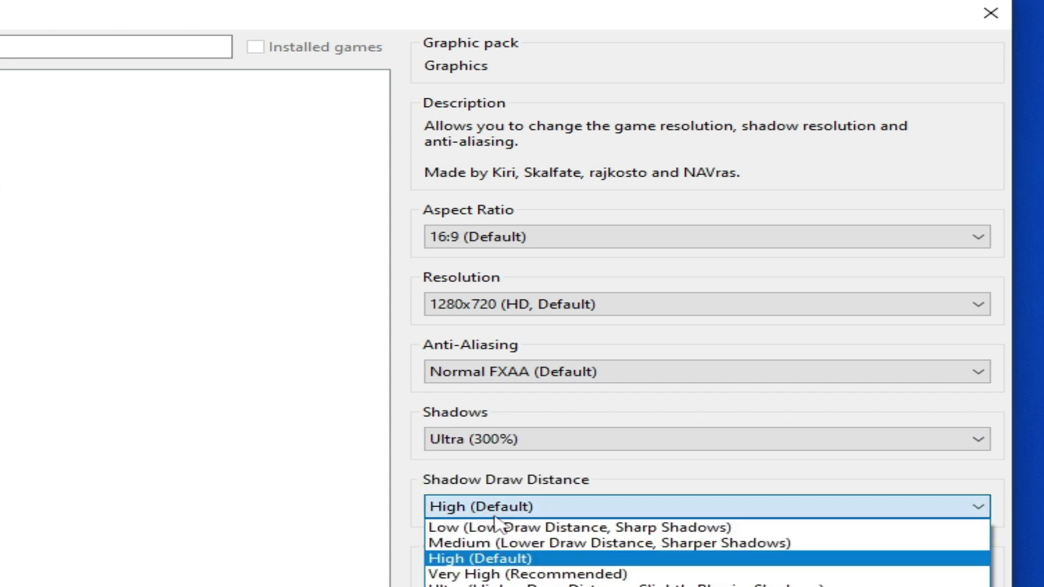
pyautogui.click(528, 573)
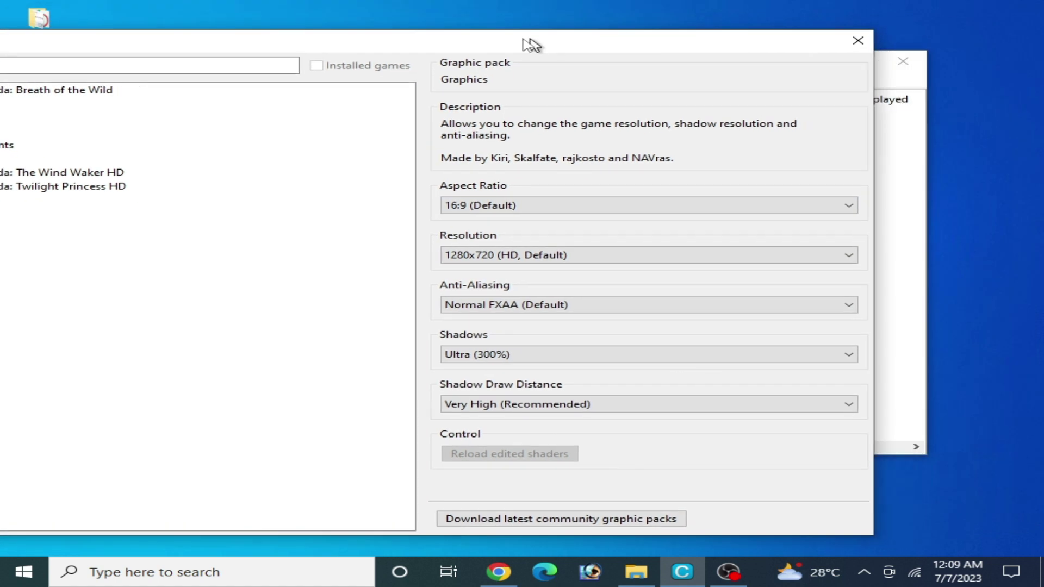
pyautogui.moveTo(525, 41); pyautogui.dragTo(402, 42)
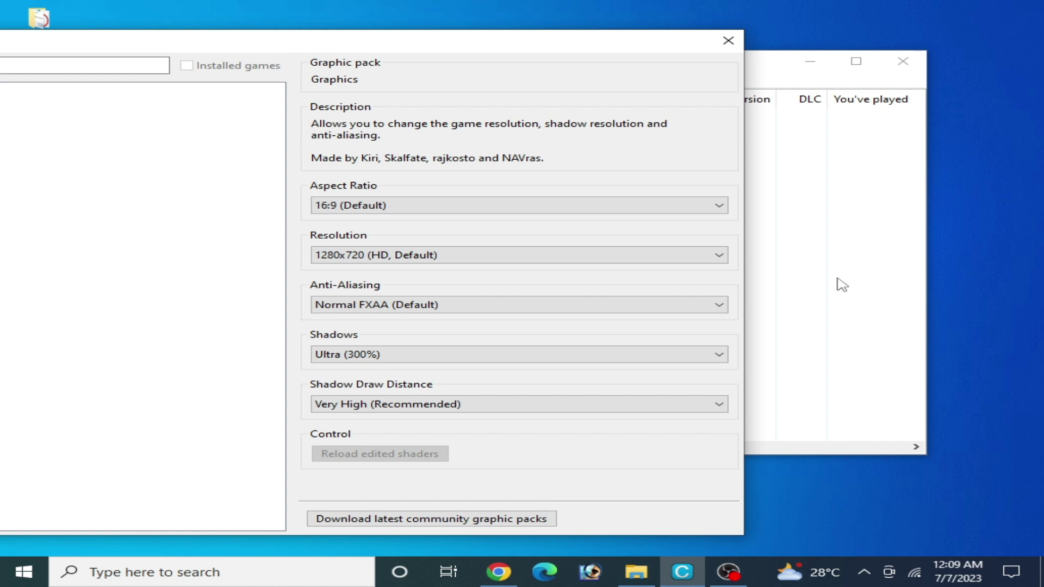
pyautogui.rightClick(951, 277)
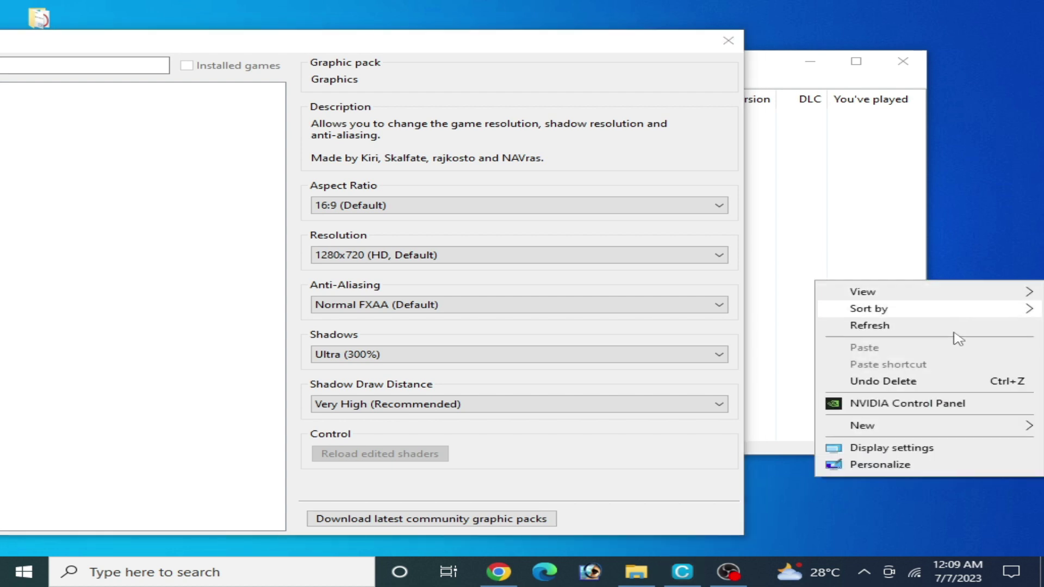
pyautogui.click(907, 405)
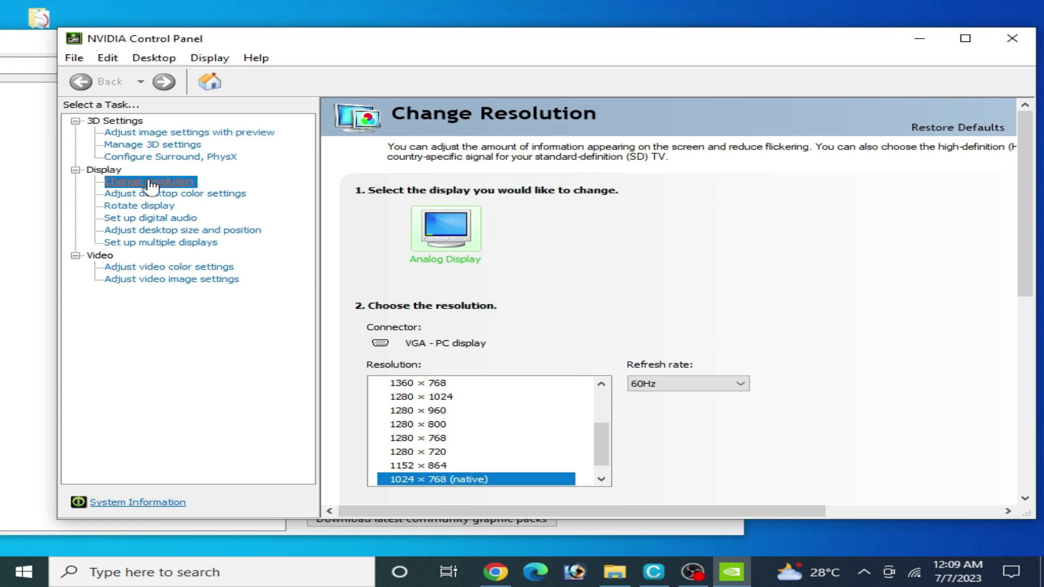
pyautogui.scroll(-1, 601, 459)
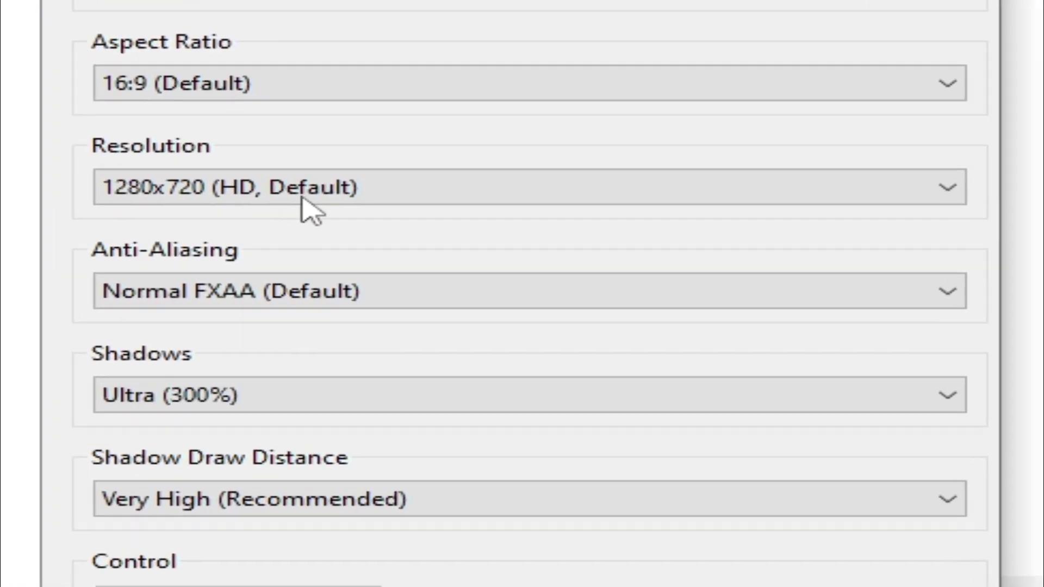
pyautogui.click(346, 218)
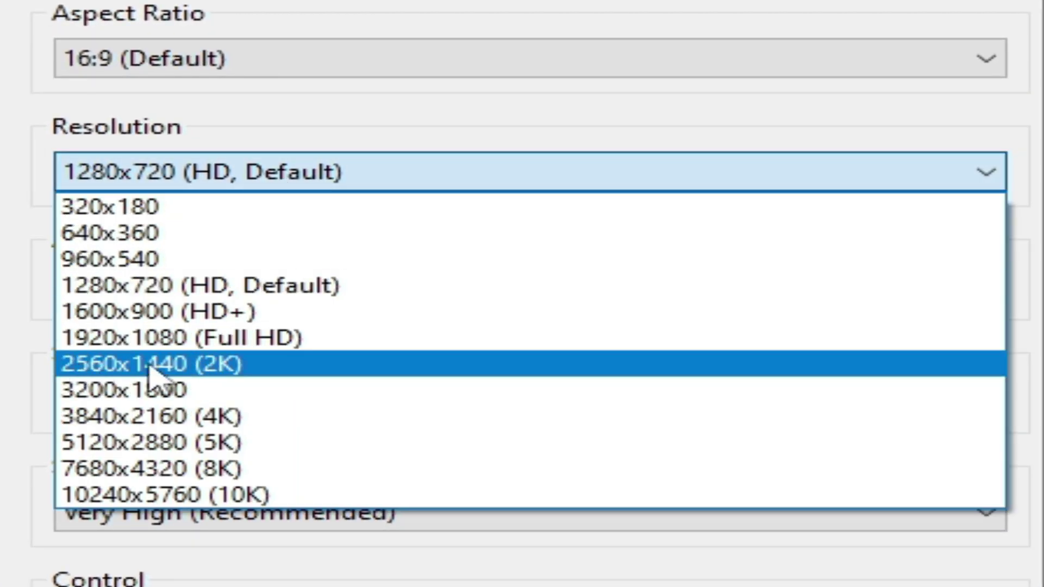
pyautogui.click(169, 340)
pyautogui.click(234, 187)
pyautogui.click(183, 364)
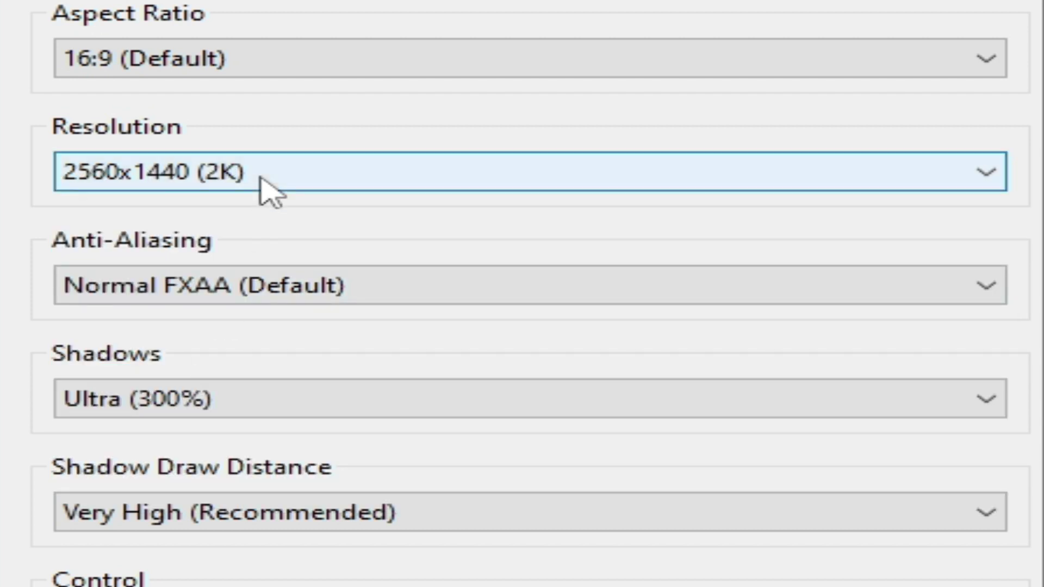
pyautogui.click(264, 182)
pyautogui.click(289, 417)
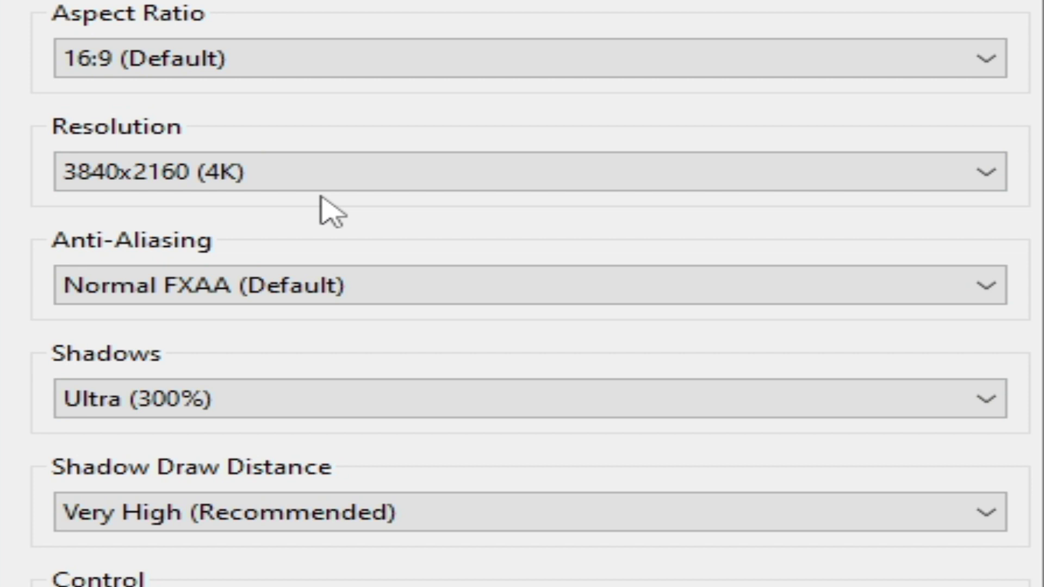
pyautogui.click(265, 176)
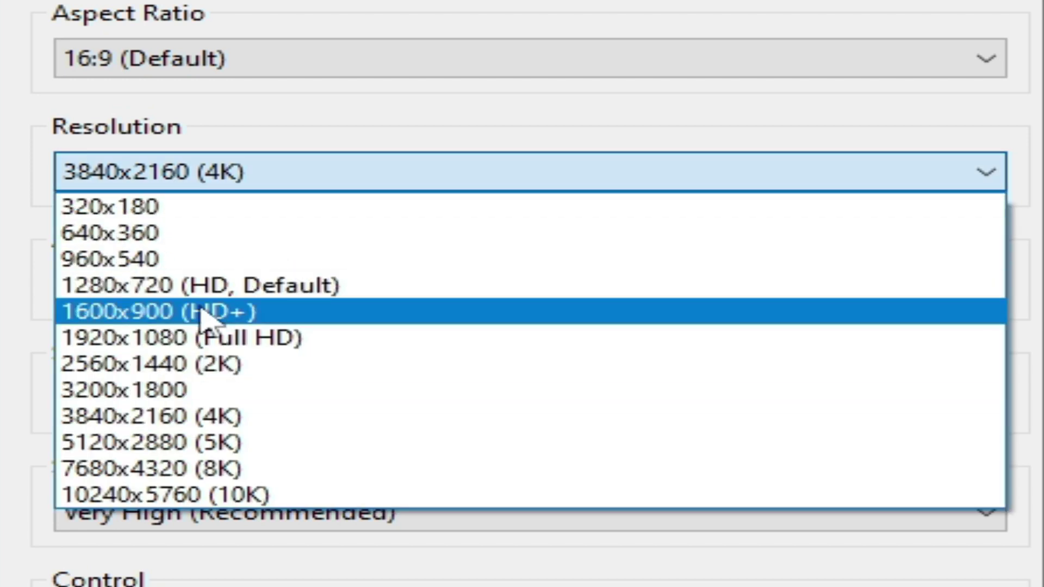
pyautogui.click(192, 292)
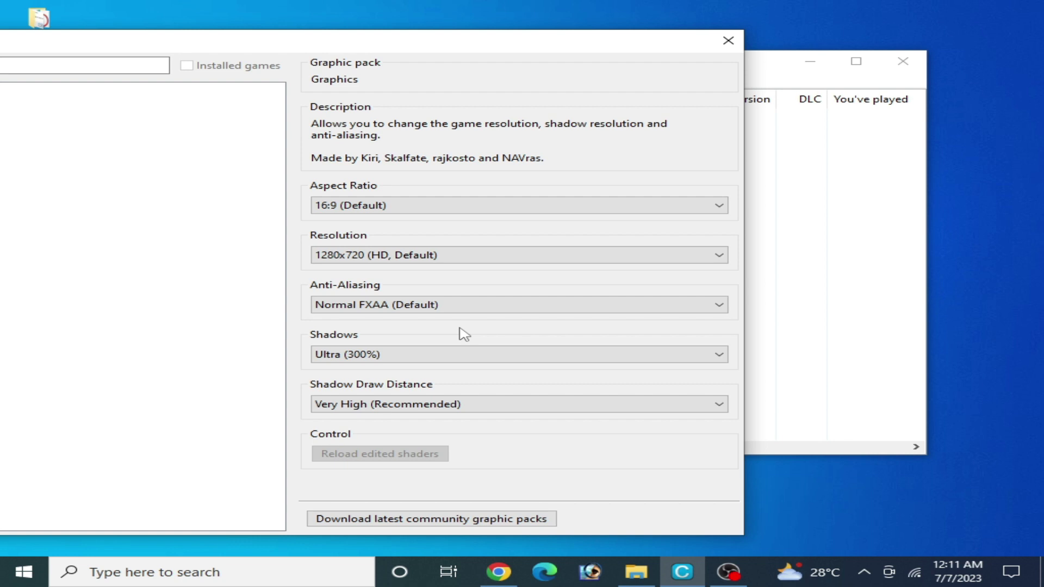
# Step: Close Graphic packs and review the Graphics settings, leaving Vulkan on the GTX 750 unchanged
pyautogui.click(728, 40)
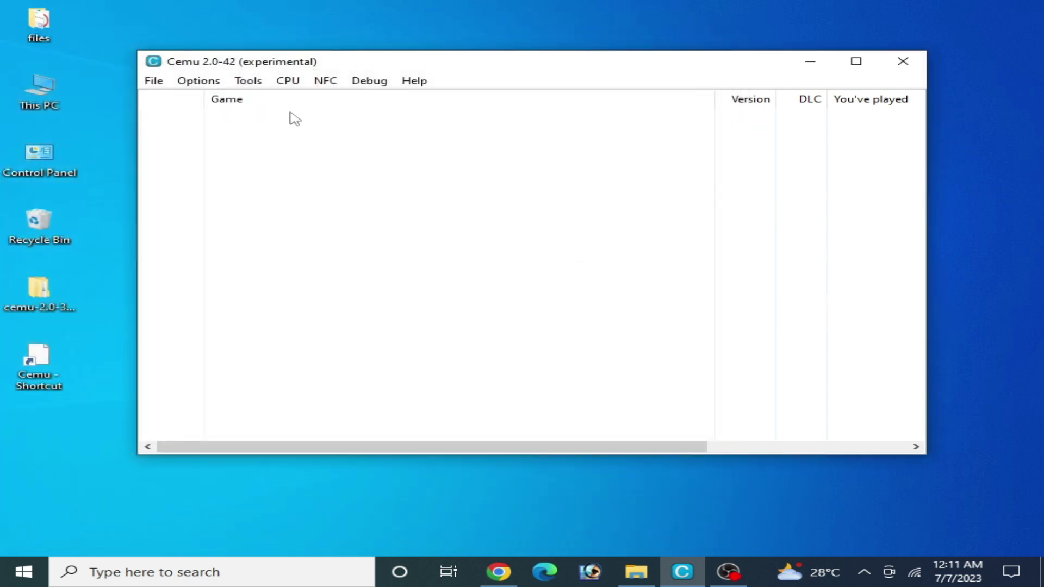
pyautogui.click(198, 80)
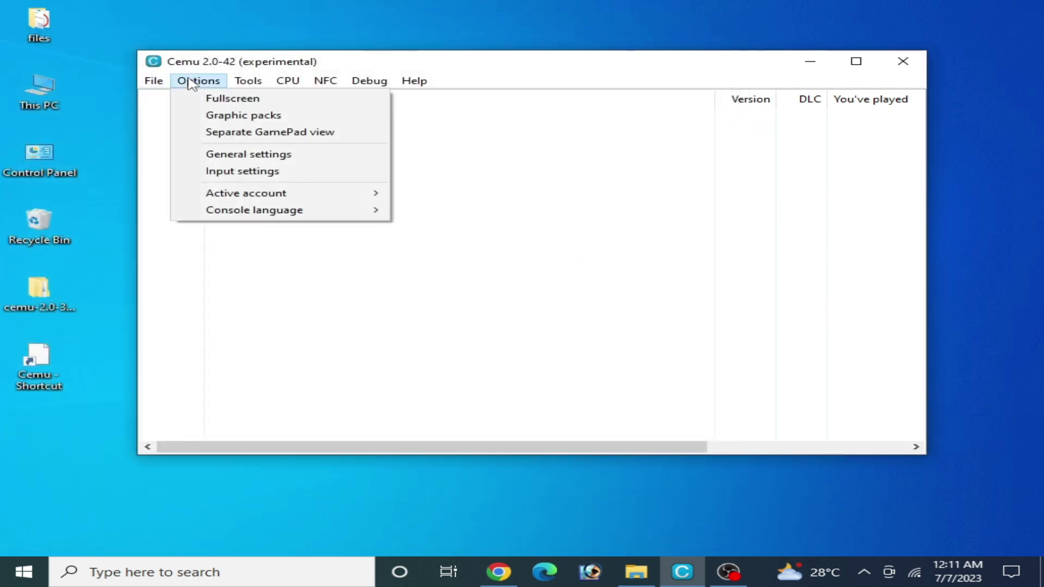
pyautogui.click(237, 156)
pyautogui.click(267, 74)
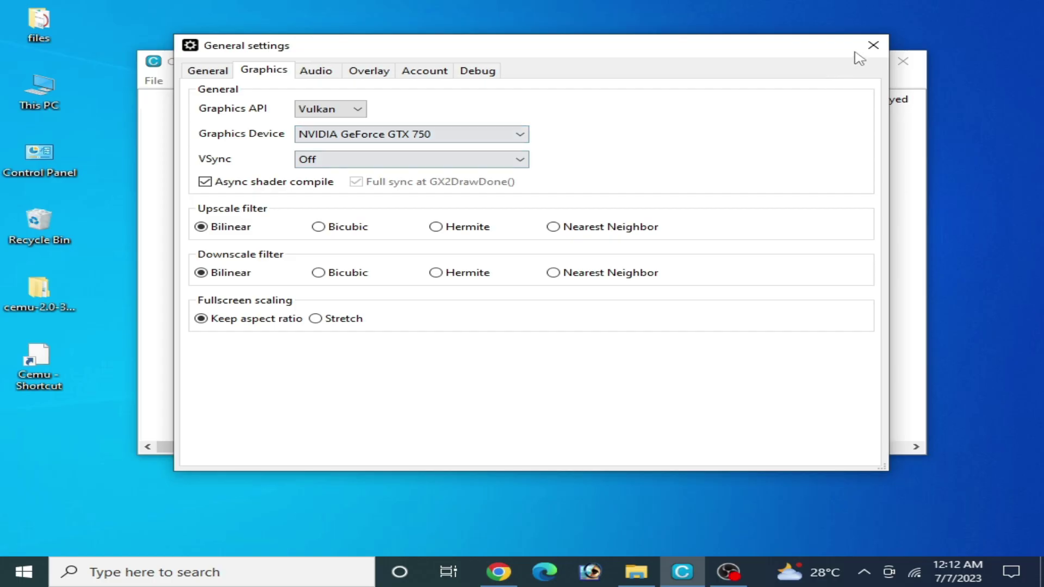
pyautogui.click(870, 49)
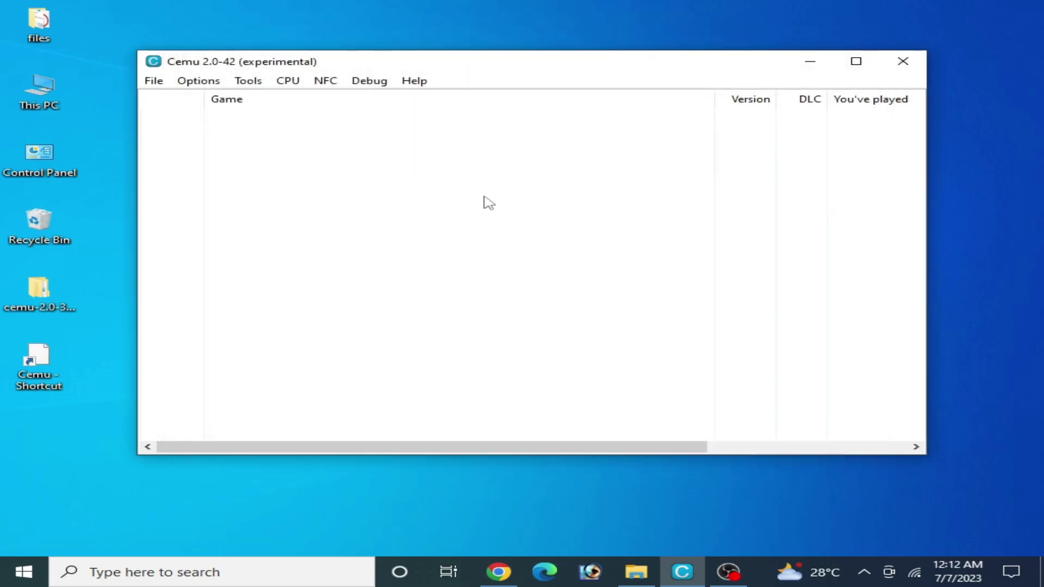